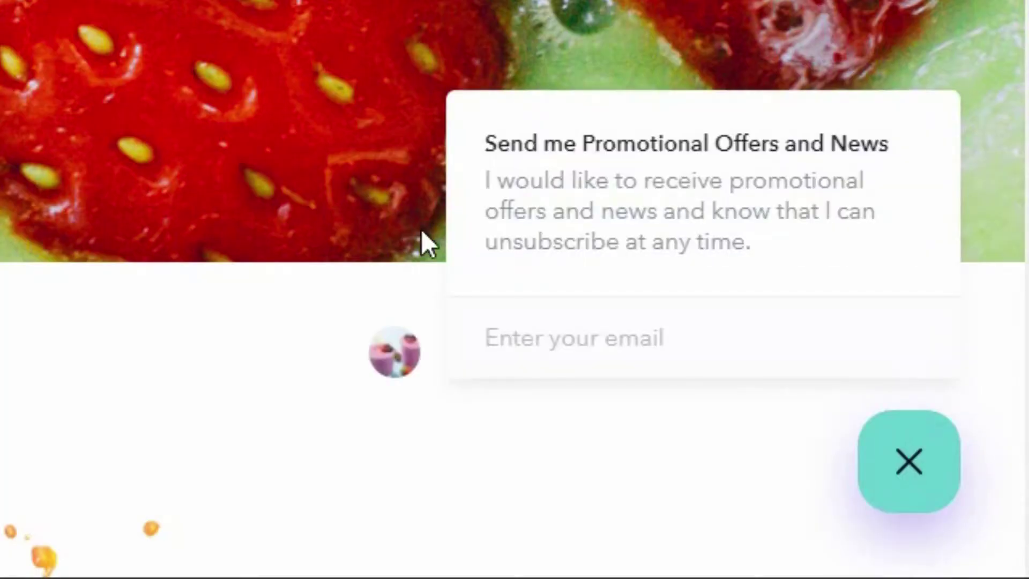
Enter an email address in the sample popup, fix a typo, and close the popup
{"action": "left_click", "coordinate": [525, 336]}
{"action": "type", "text": "m"}
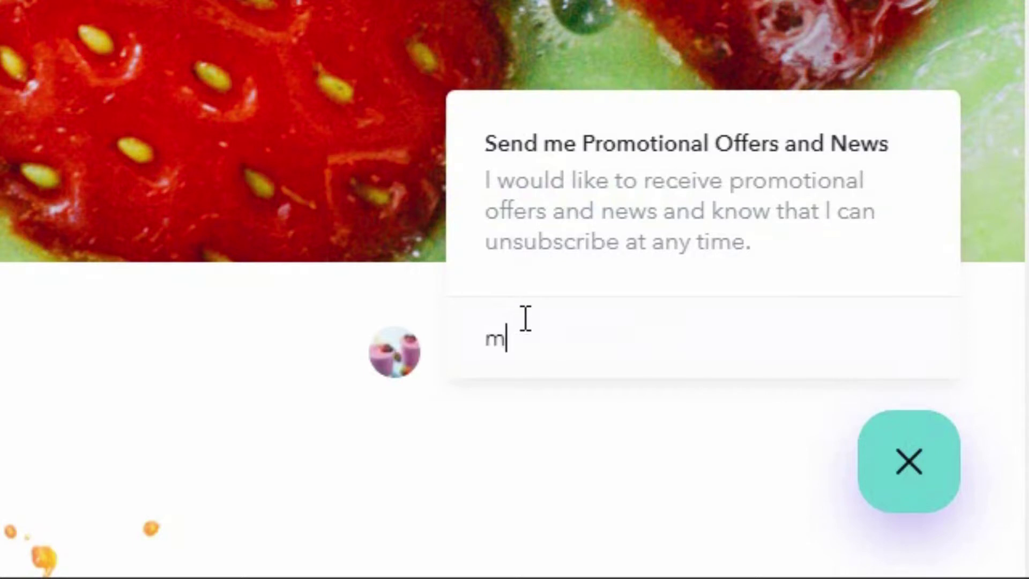
{"action": "type", "text": "yemail@"}
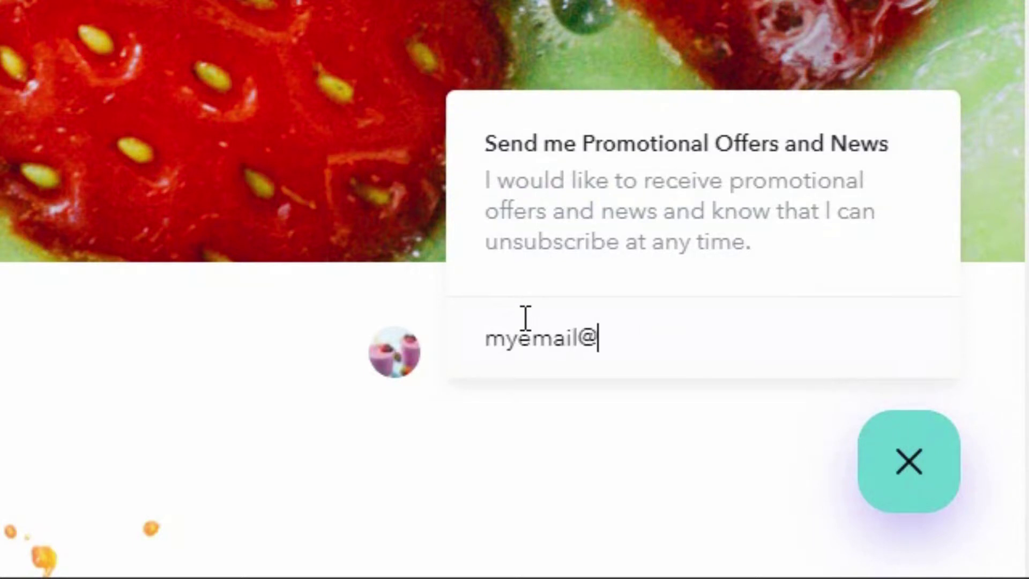
{"action": "type", "text": "mybusinee"}
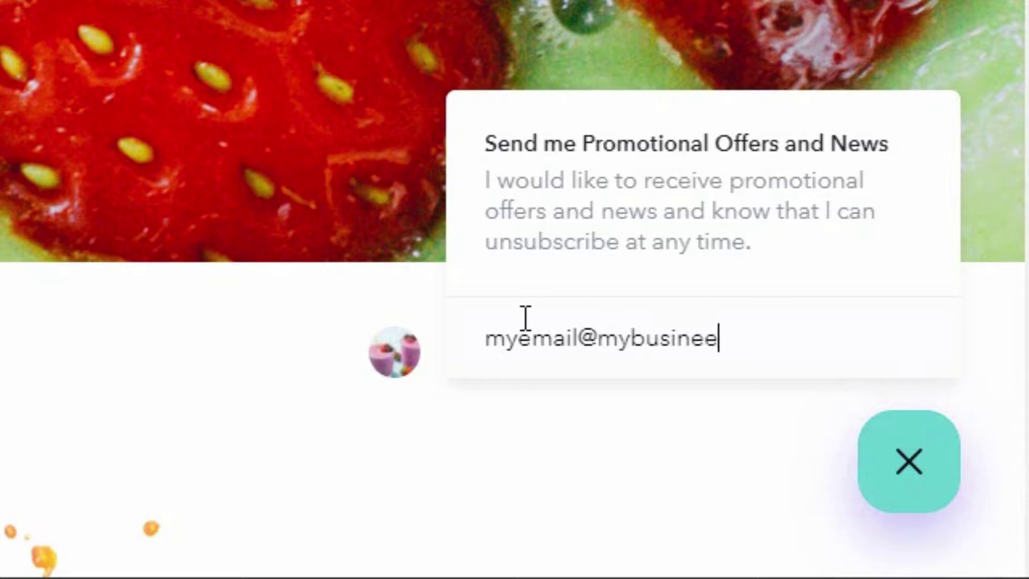
{"action": "key", "text": "BackSpace"}
{"action": "type", "text": "ss.co"}
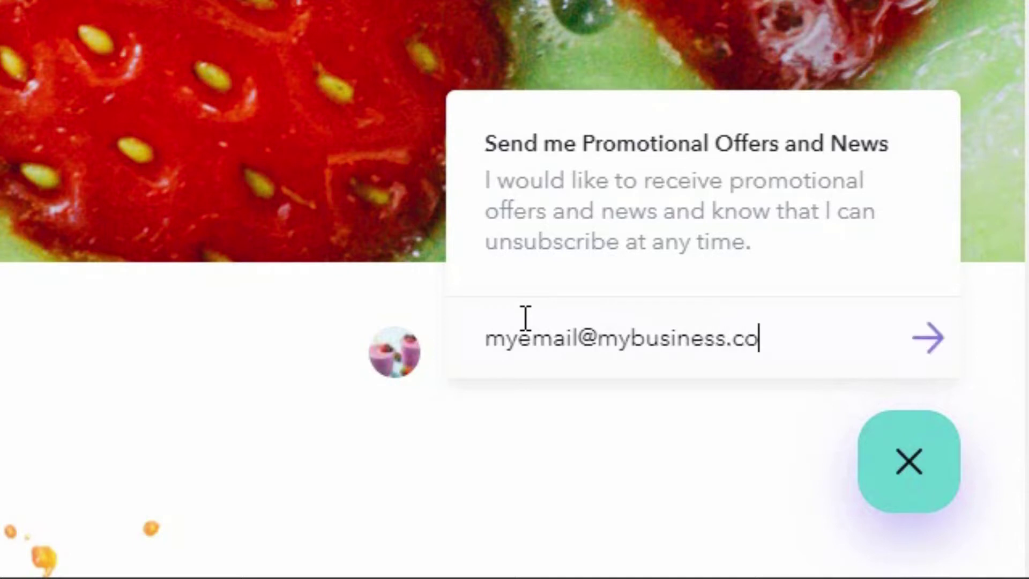
{"action": "type", "text": "m"}
{"action": "left_click", "coordinate": [929, 338]}
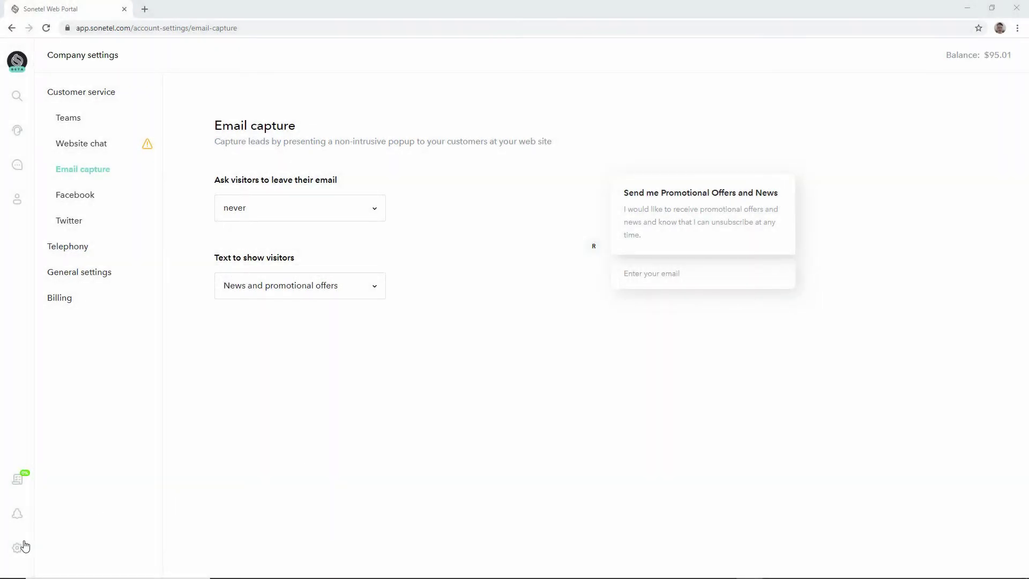
{"action": "left_click", "coordinate": [20, 548]}
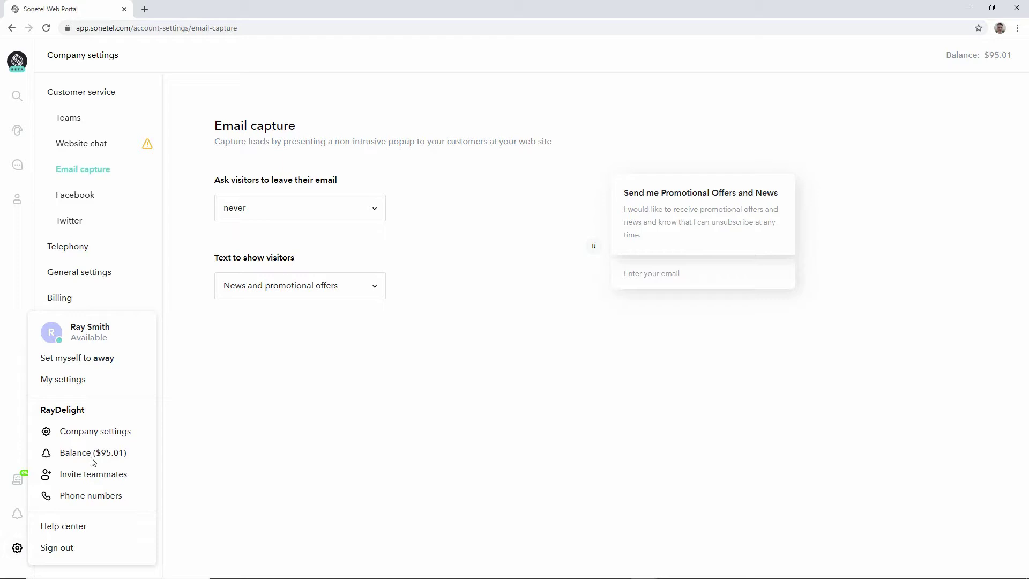
{"action": "left_click", "coordinate": [88, 432]}
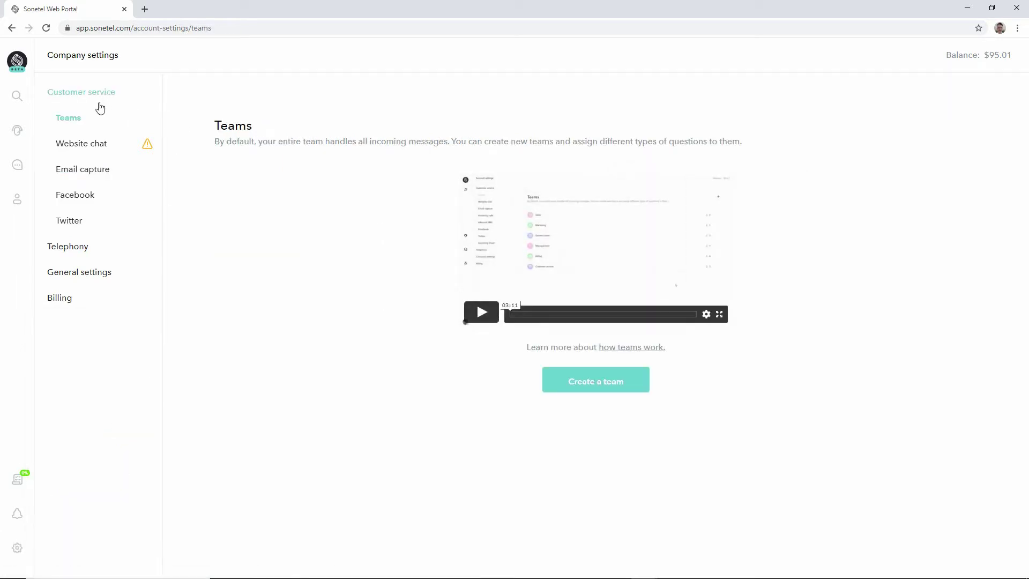
{"action": "left_click", "coordinate": [88, 170]}
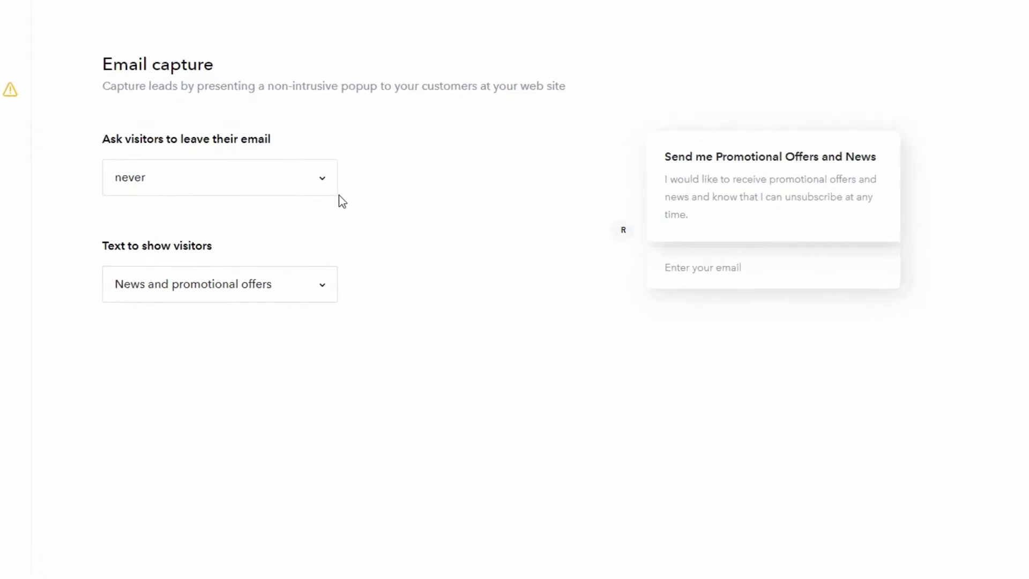
Choose 'after 45 seconds' for when to ask visitors and 'only once' for the frequency
{"action": "left_click", "coordinate": [328, 182]}
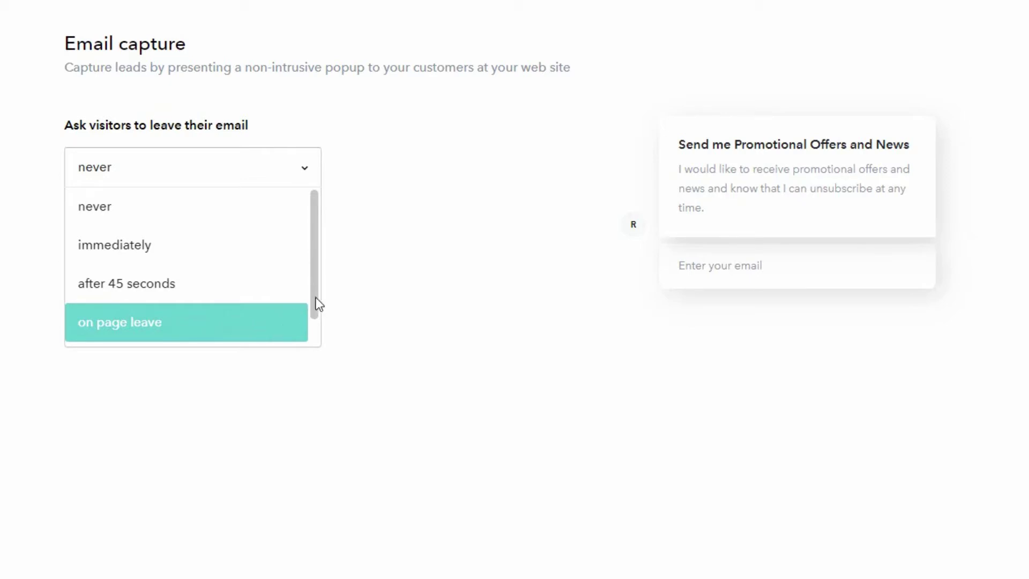
{"action": "left_click_drag", "start_coordinate": [315, 313], "coordinate": [316, 333]}
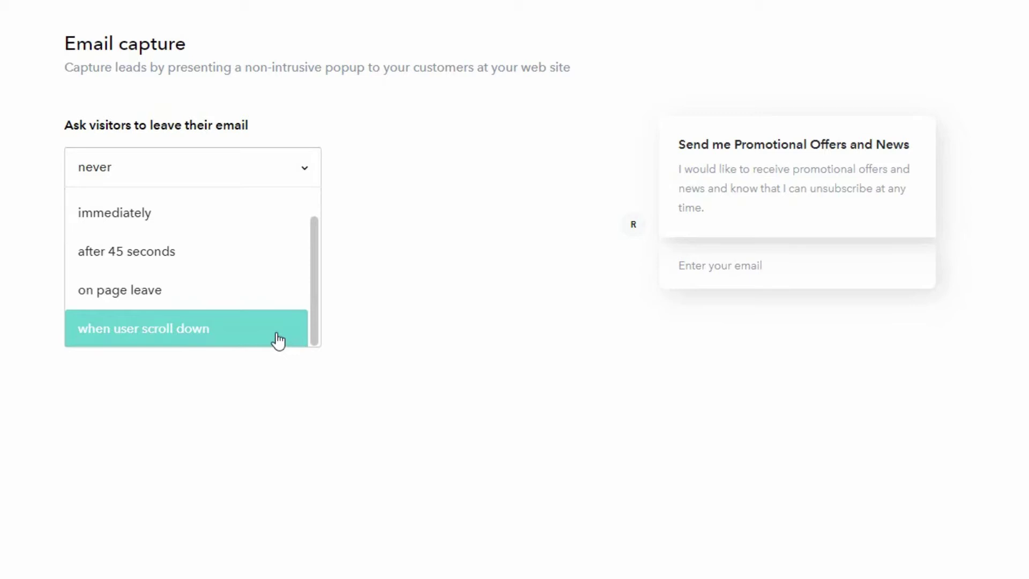
{"action": "left_click", "coordinate": [244, 256]}
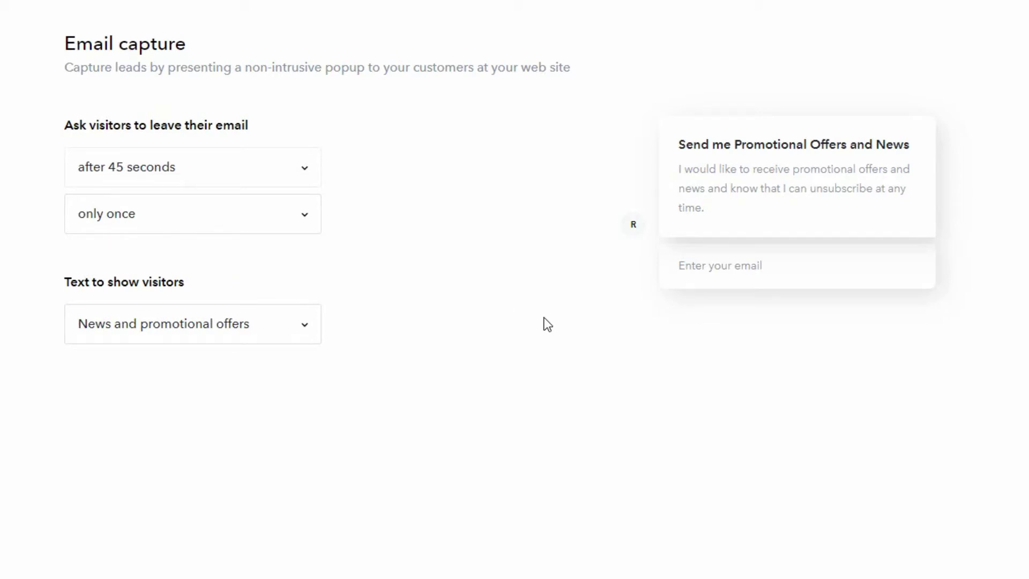
{"action": "left_click", "coordinate": [295, 218]}
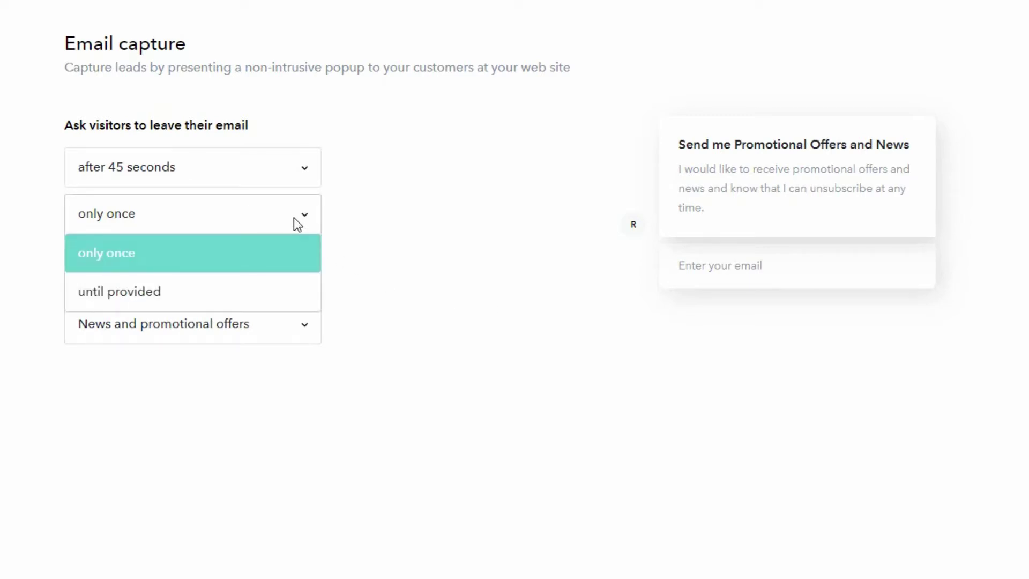
{"action": "left_click", "coordinate": [276, 264]}
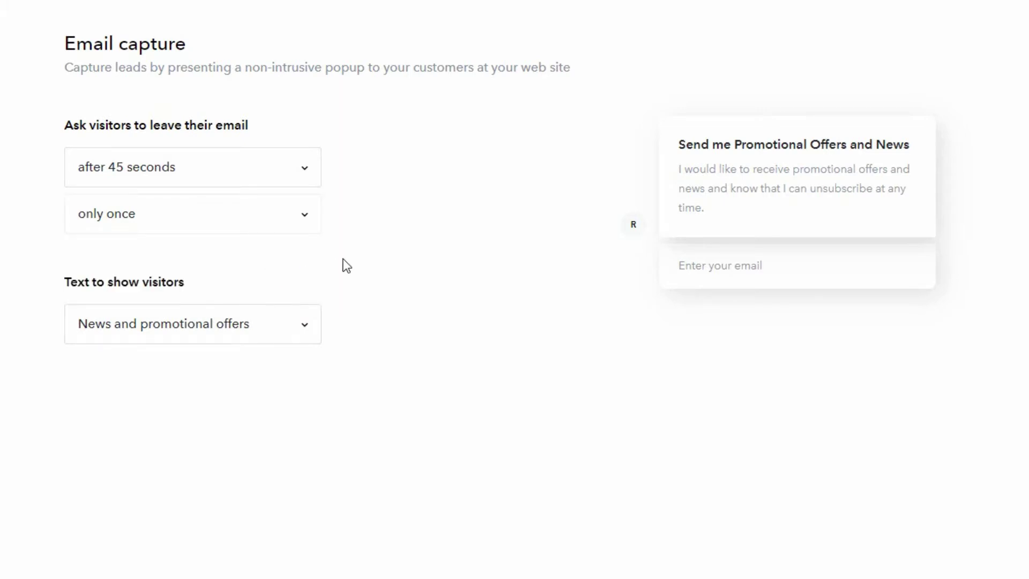
Preview the News, Promotional offers, and News and promotional offers popup texts
{"action": "left_click", "coordinate": [304, 328]}
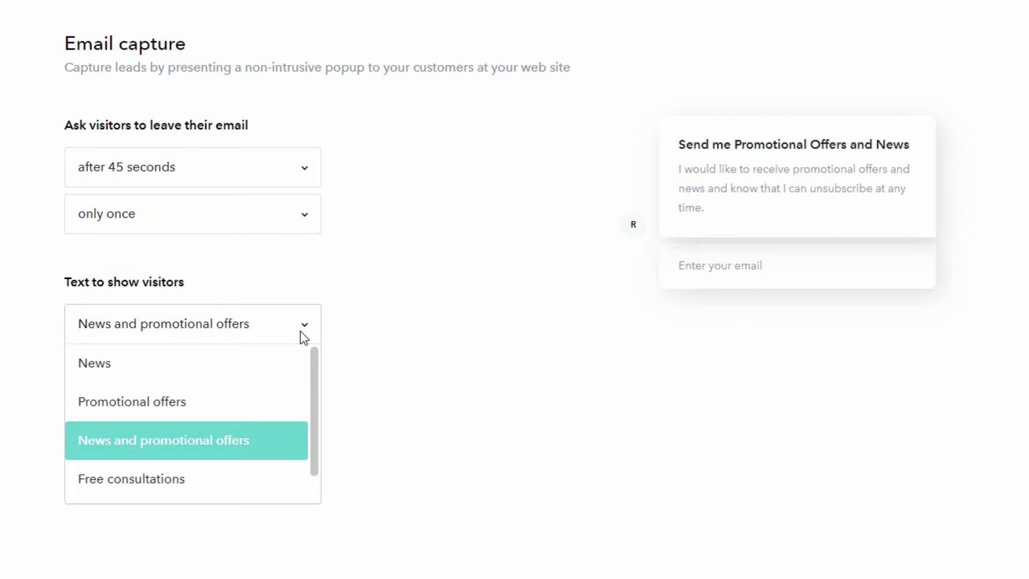
{"action": "left_click", "coordinate": [264, 364]}
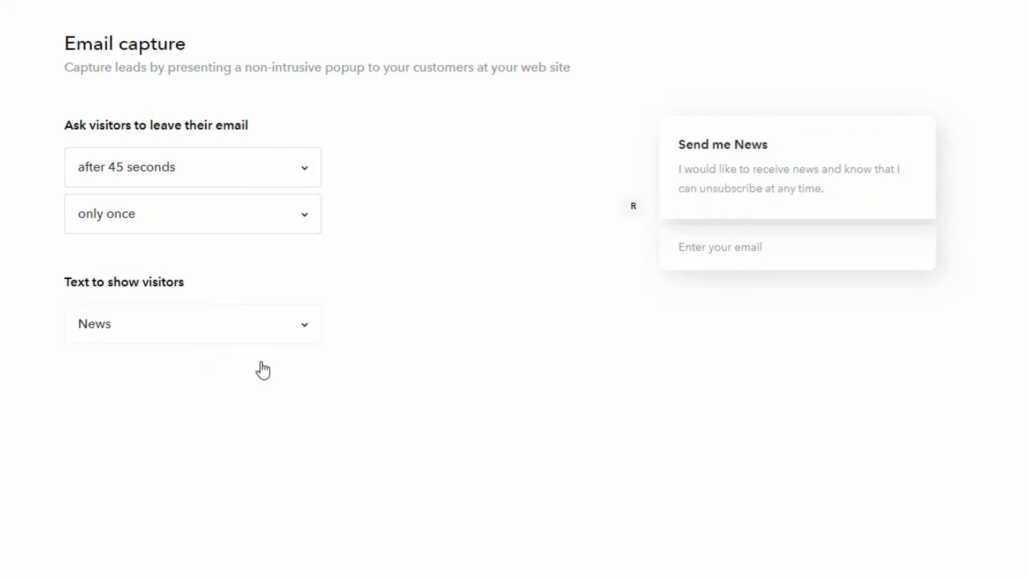
{"action": "left_click", "coordinate": [292, 329]}
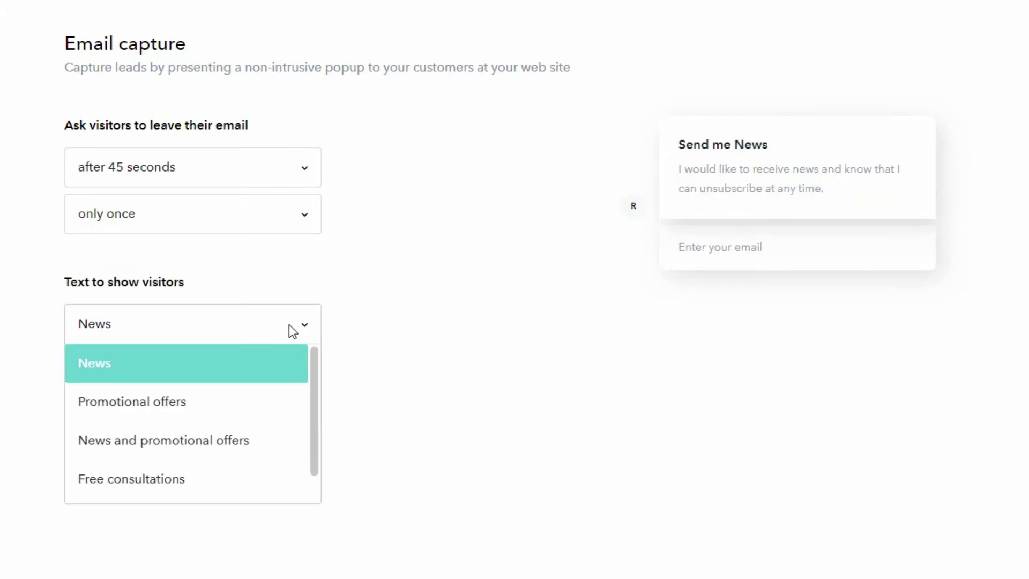
{"action": "left_click", "coordinate": [252, 399]}
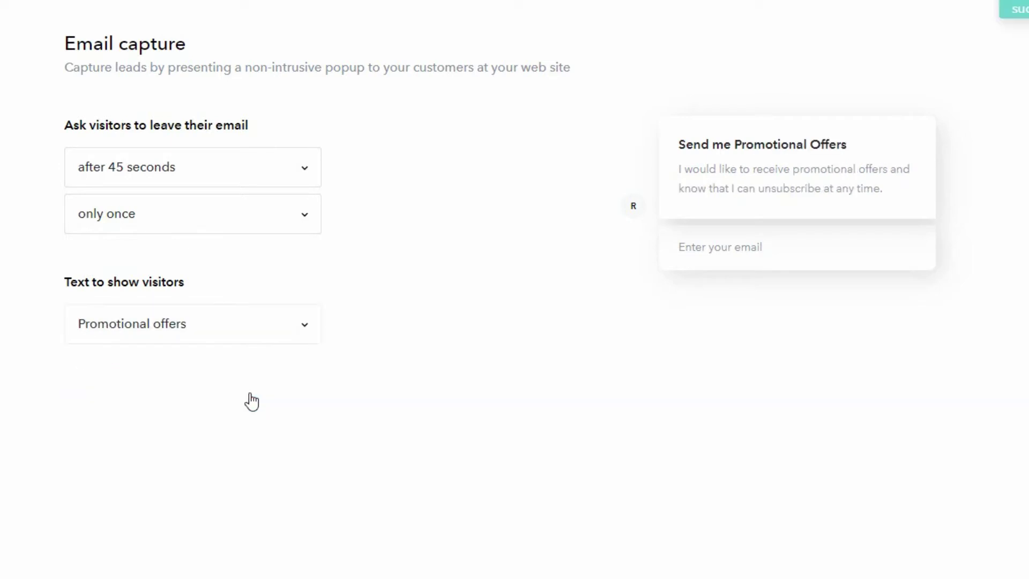
{"action": "left_click", "coordinate": [287, 331]}
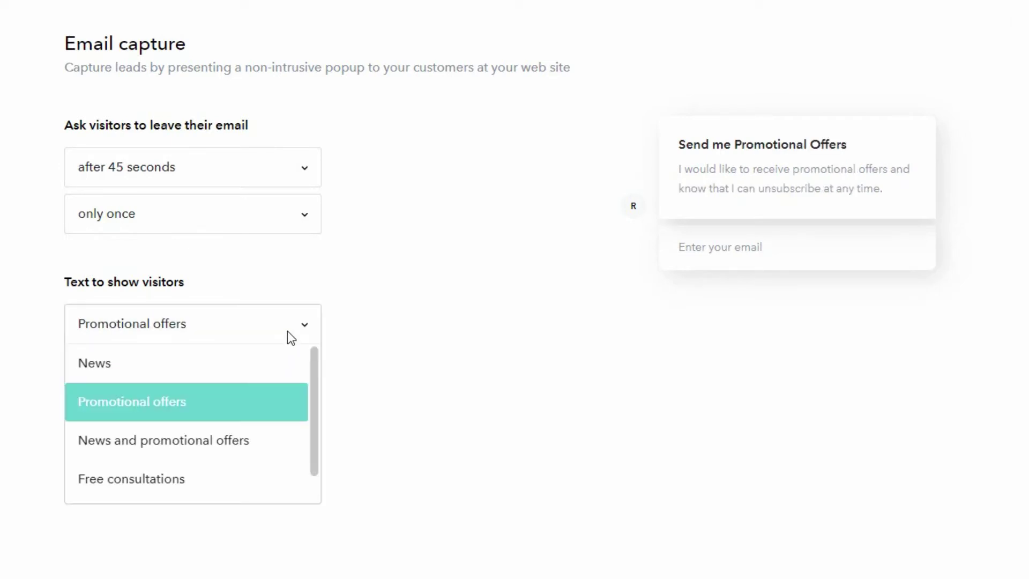
{"action": "left_click", "coordinate": [258, 438]}
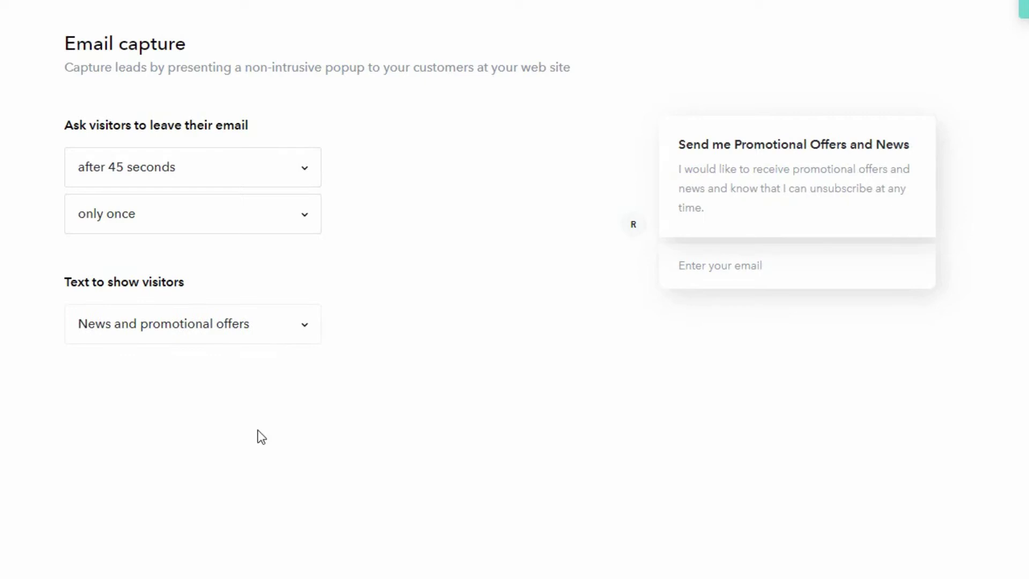
Try Free consultations and a custom message, then settle on News as the popup text
{"action": "left_click", "coordinate": [304, 330]}
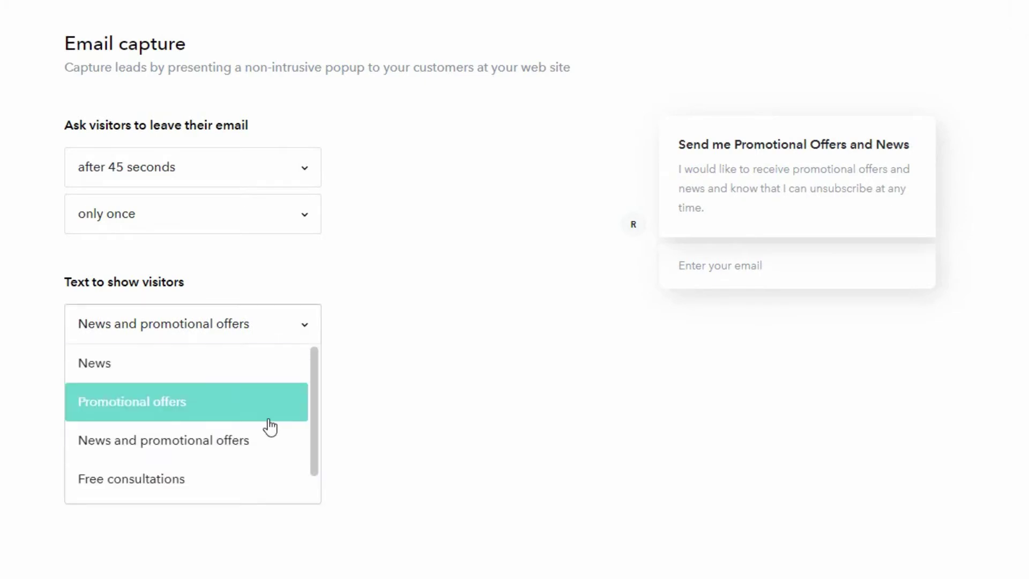
{"action": "left_click", "coordinate": [241, 480]}
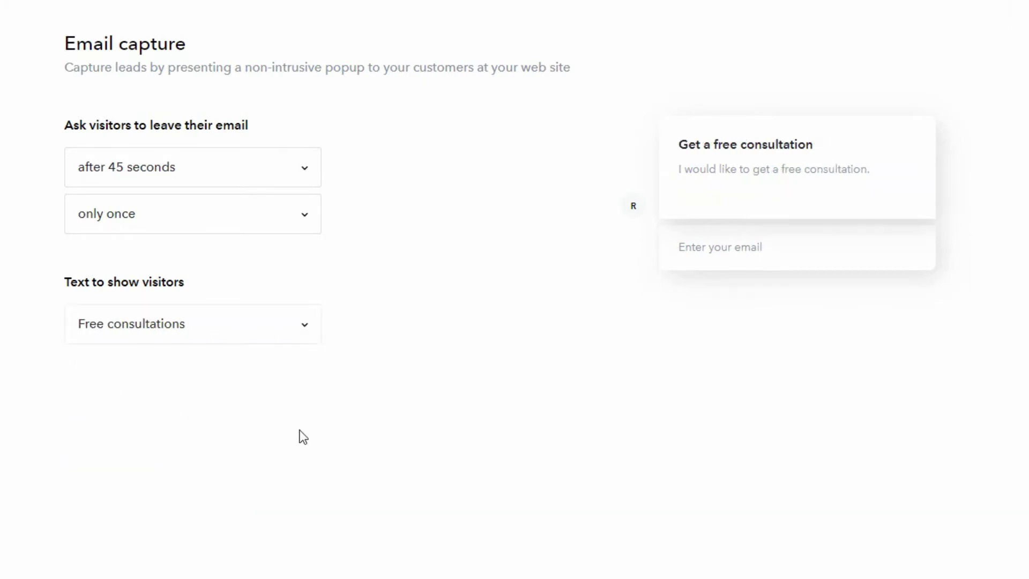
{"action": "left_click", "coordinate": [304, 327]}
{"action": "scroll", "coordinate": [319, 394], "scroll_direction": "down", "scroll_amount": 2}
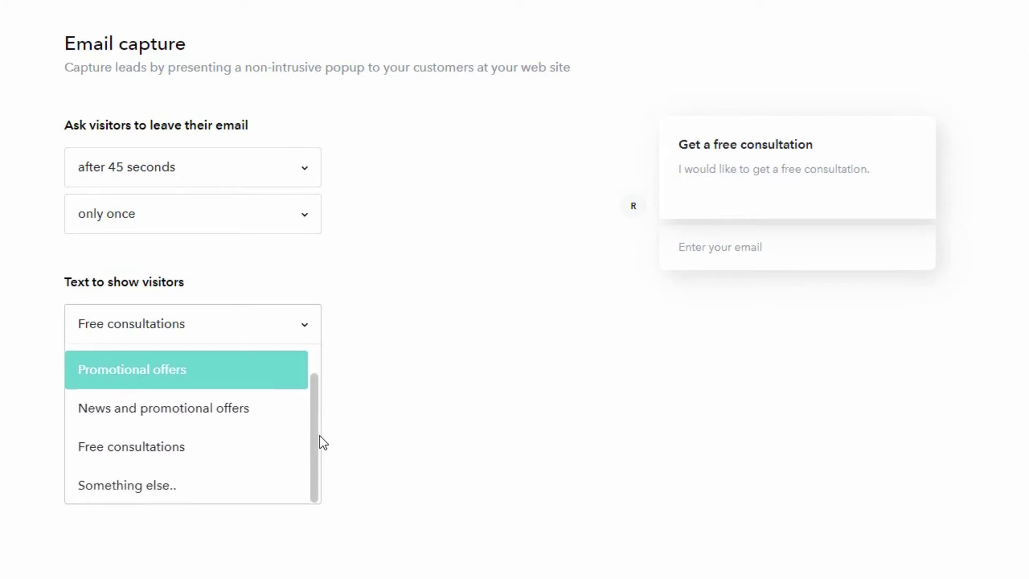
{"action": "left_click", "coordinate": [238, 484]}
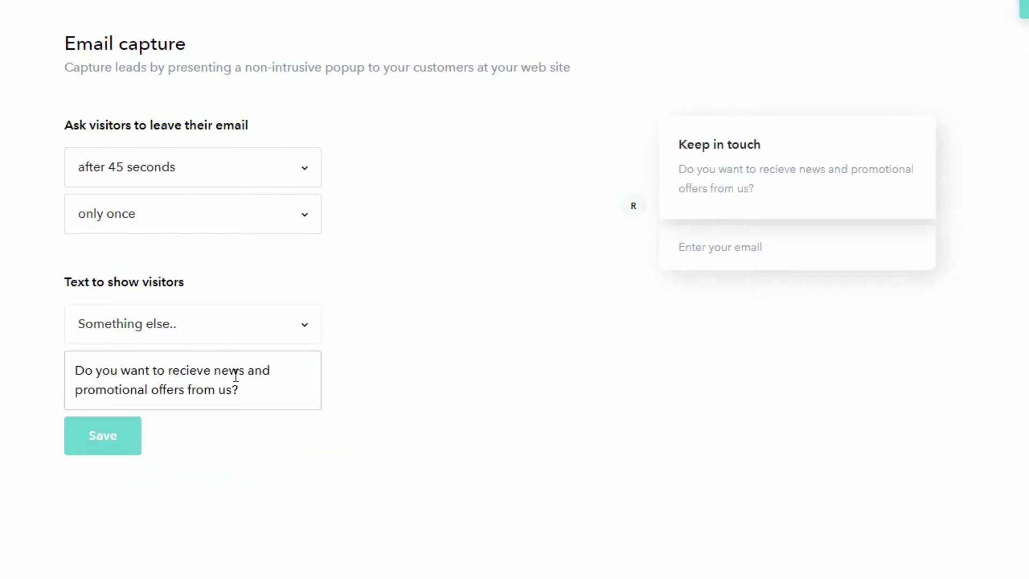
{"action": "left_click_drag", "start_coordinate": [245, 390], "coordinate": [187, 390]}
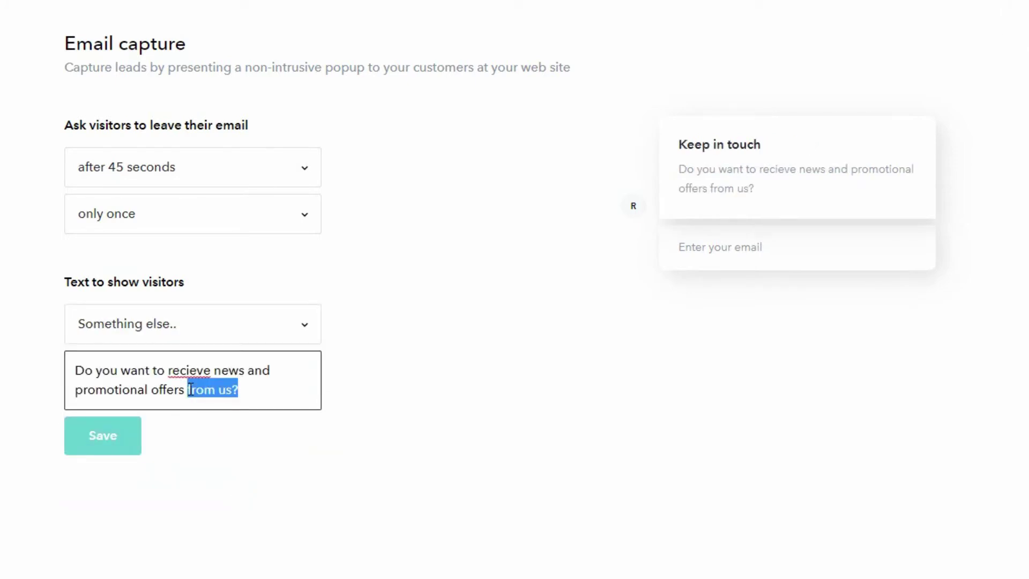
{"action": "left_click", "coordinate": [298, 329]}
{"action": "scroll", "coordinate": [282, 363], "scroll_direction": "up", "scroll_amount": 1}
{"action": "left_click", "coordinate": [278, 363]}
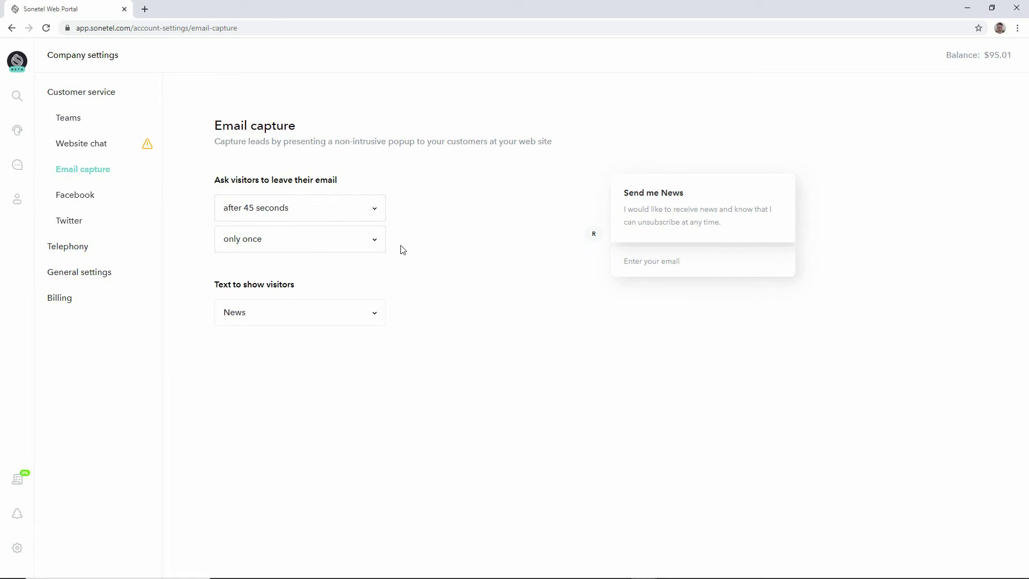
Replace the 'R' company profile logo with an uploaded, zoomed-in image and save it
{"action": "left_click", "coordinate": [95, 273]}
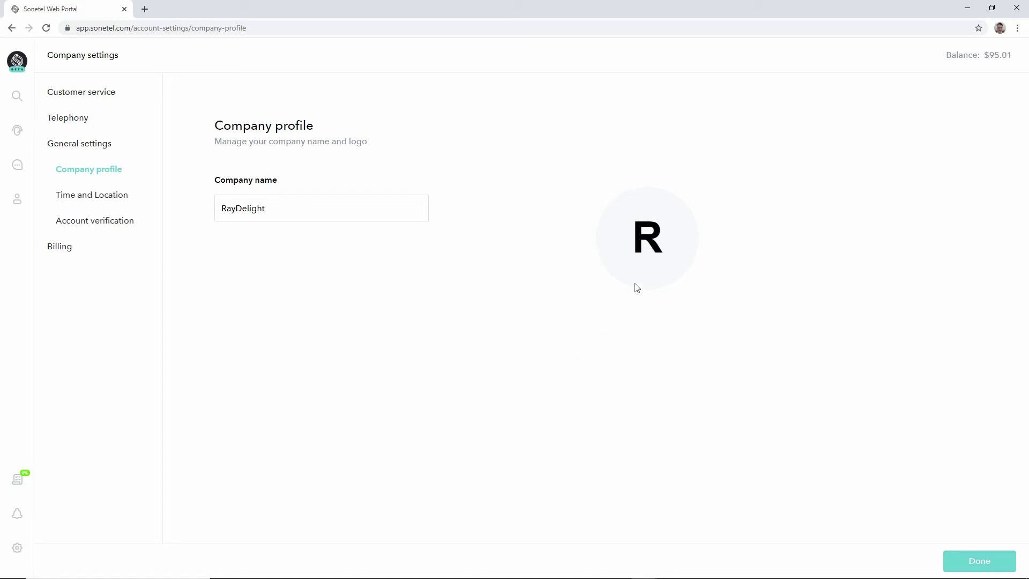
{"action": "left_click", "coordinate": [646, 240]}
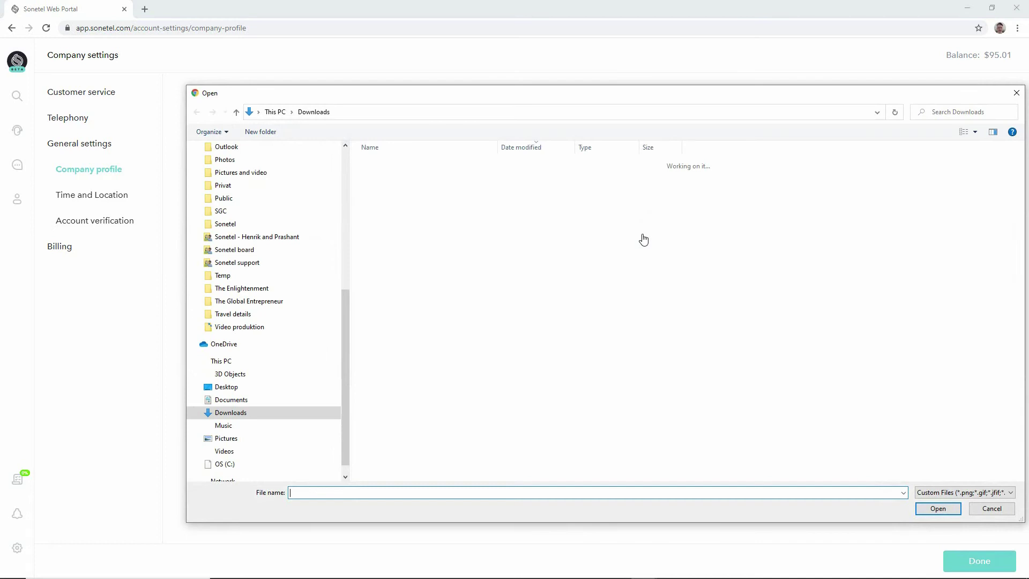
{"action": "double_click", "coordinate": [371, 183]}
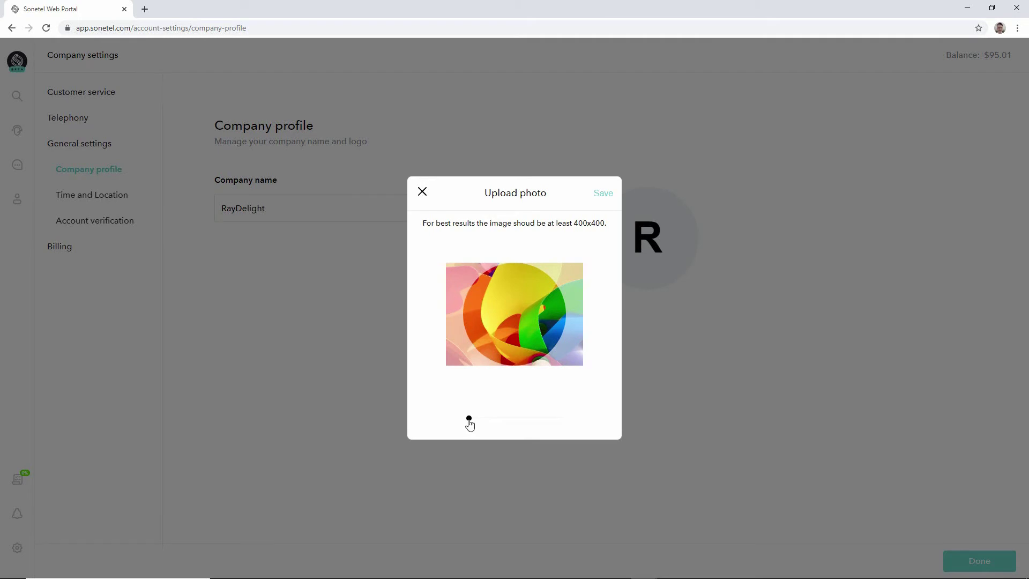
{"action": "mouse_move", "coordinate": [468, 419]}
{"action": "left_mouse_down"}
{"action": "mouse_move", "coordinate": [507, 419]}
{"action": "mouse_move", "coordinate": [473, 417]}
{"action": "left_mouse_up"}
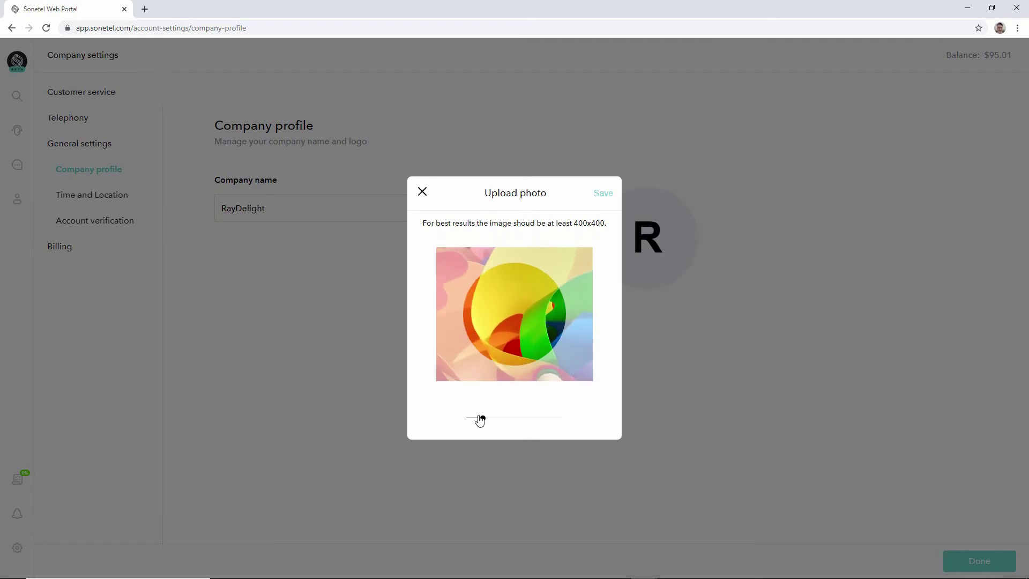
{"action": "left_click", "coordinate": [602, 195]}
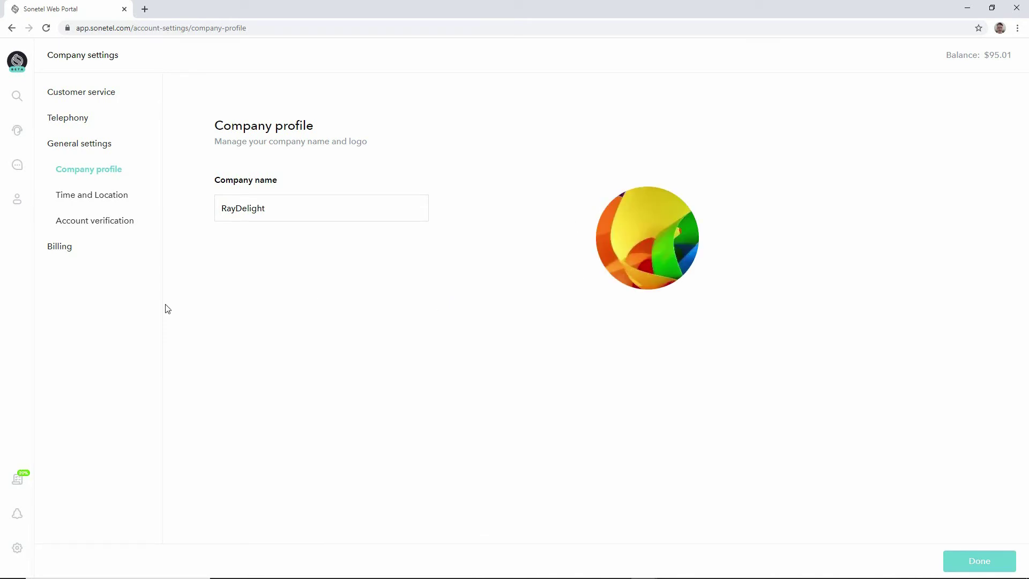
Return to the Email capture settings through Customer service in the sidebar
{"action": "left_click", "coordinate": [93, 95]}
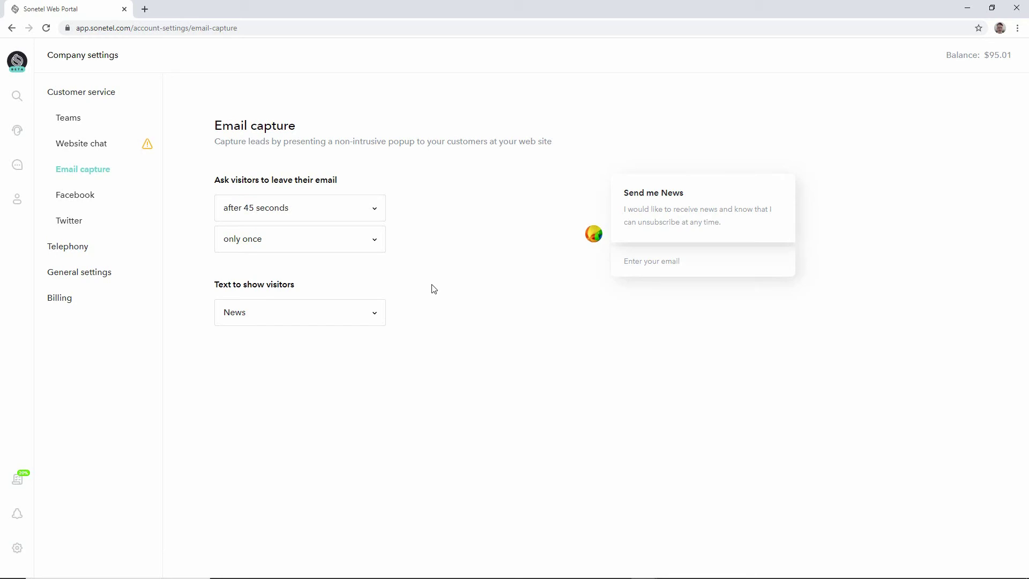
Show Website chat's Installation options: Weebly and Wordpress plugins and the JavaScript snippet
{"action": "left_click", "coordinate": [81, 148]}
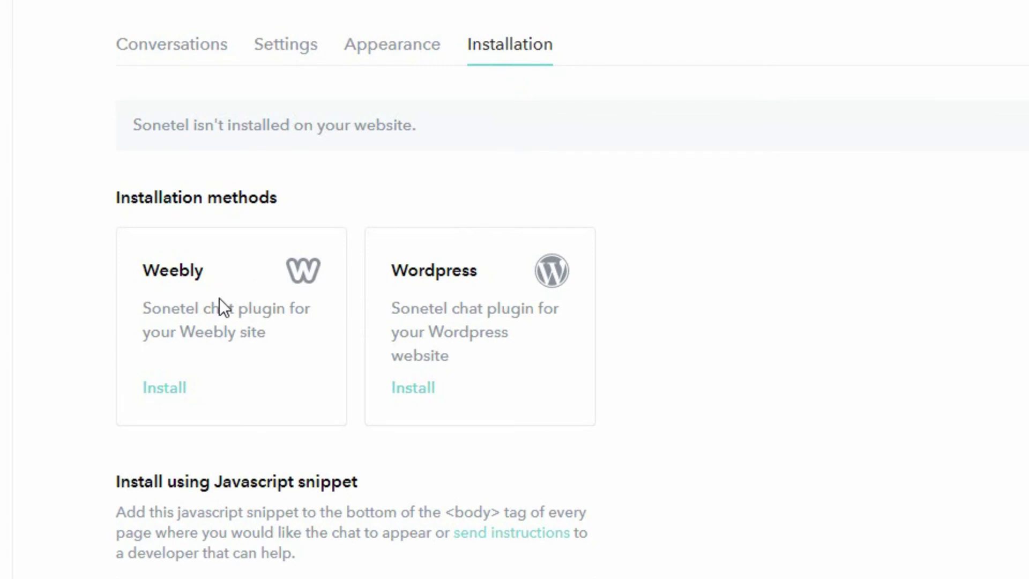
{"action": "triple_click", "coordinate": [220, 298]}
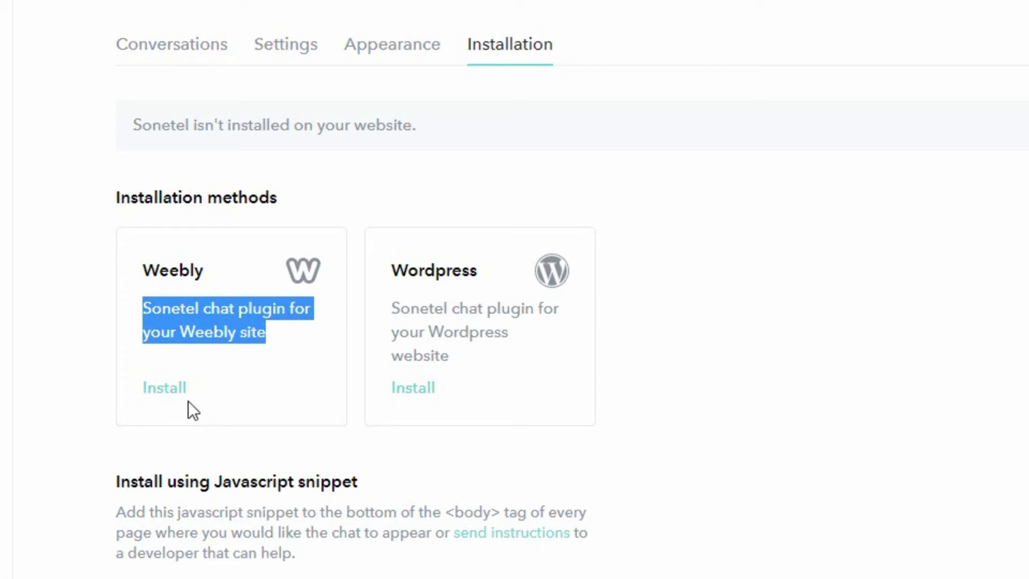
{"action": "left_click", "coordinate": [107, 425]}
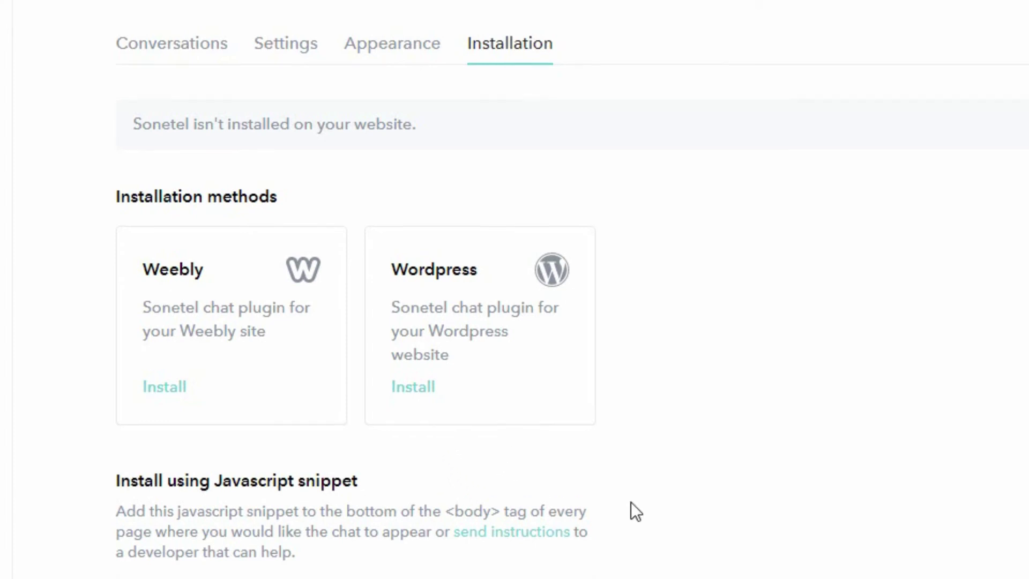
{"action": "scroll", "coordinate": [631, 503], "scroll_direction": "down", "scroll_amount": 5}
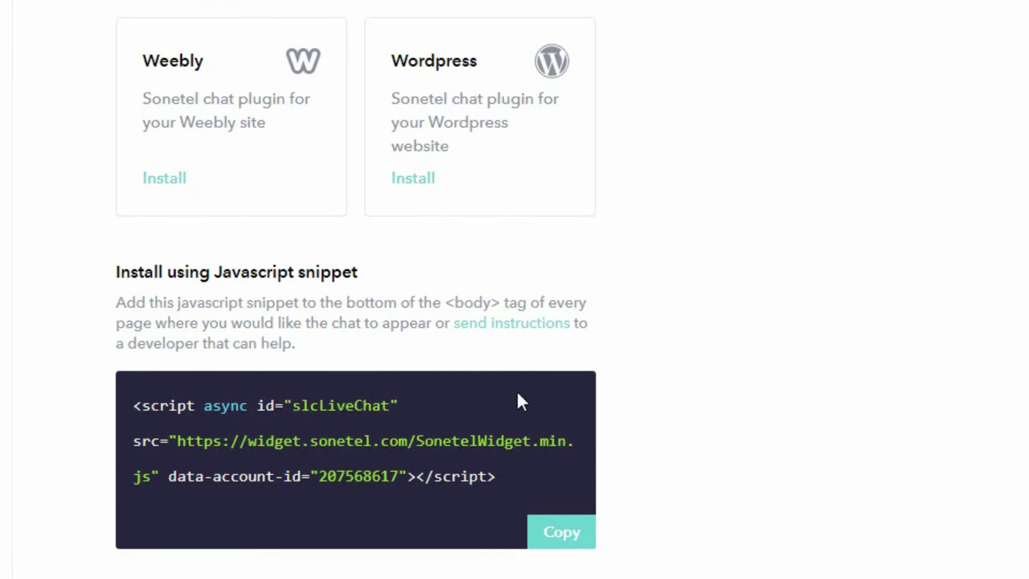
Open and dismiss the send-instructions form, then go back to the Email capture settings
{"action": "left_click", "coordinate": [522, 328]}
{"action": "left_click", "coordinate": [680, 119]}
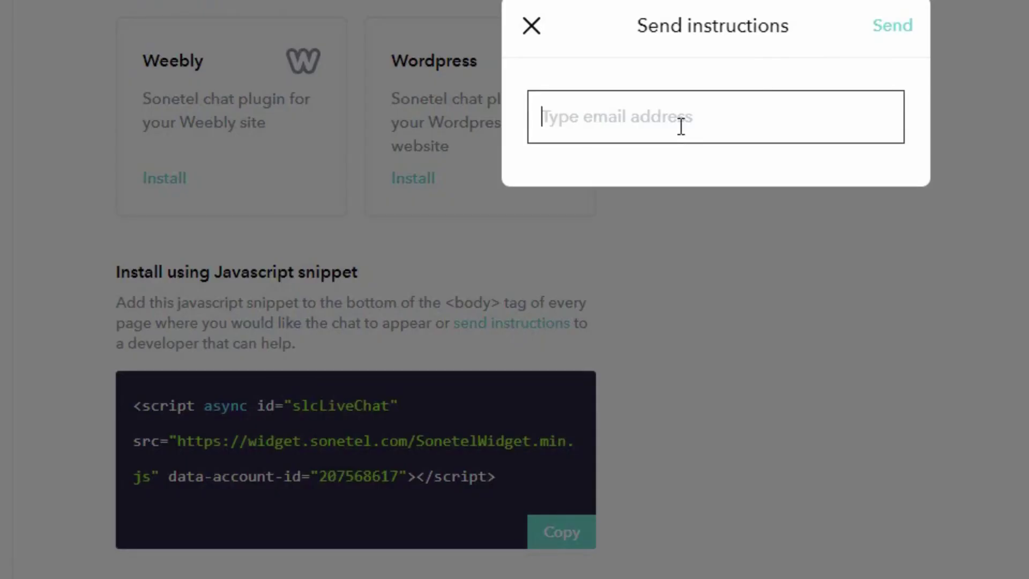
{"action": "left_click", "coordinate": [530, 27]}
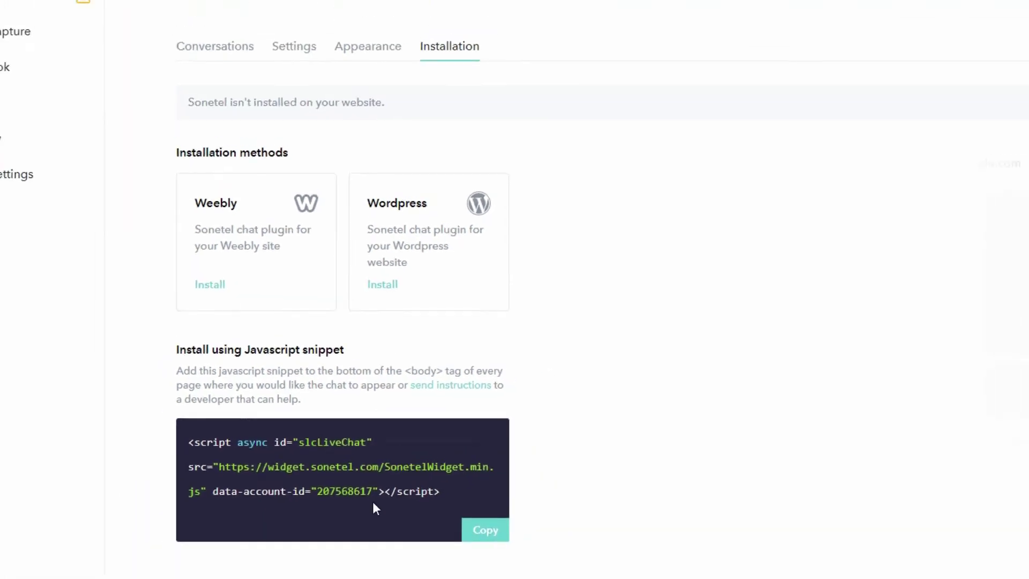
{"action": "left_click", "coordinate": [87, 171]}
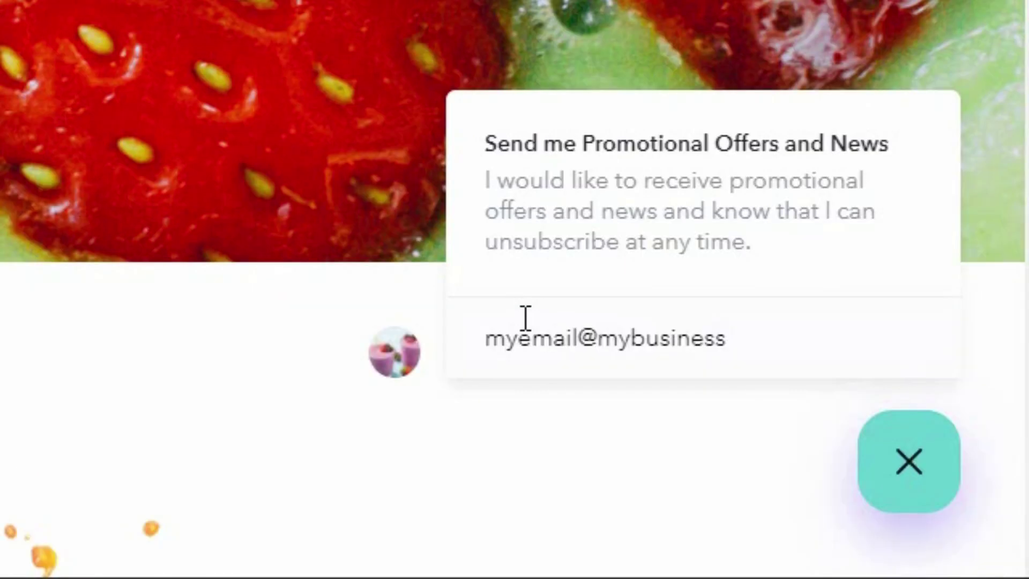
{"action": "type", "text": ".com"}
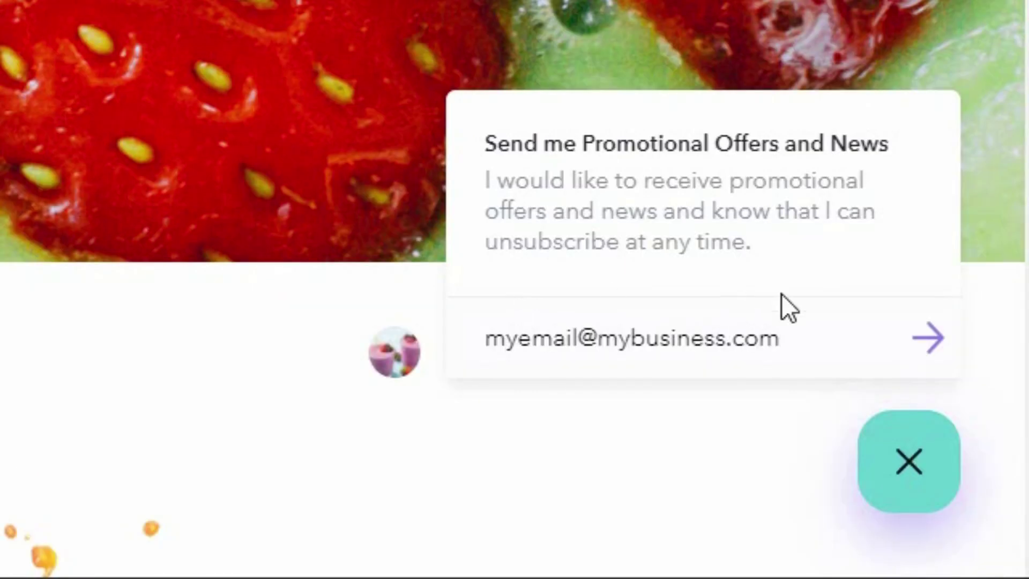